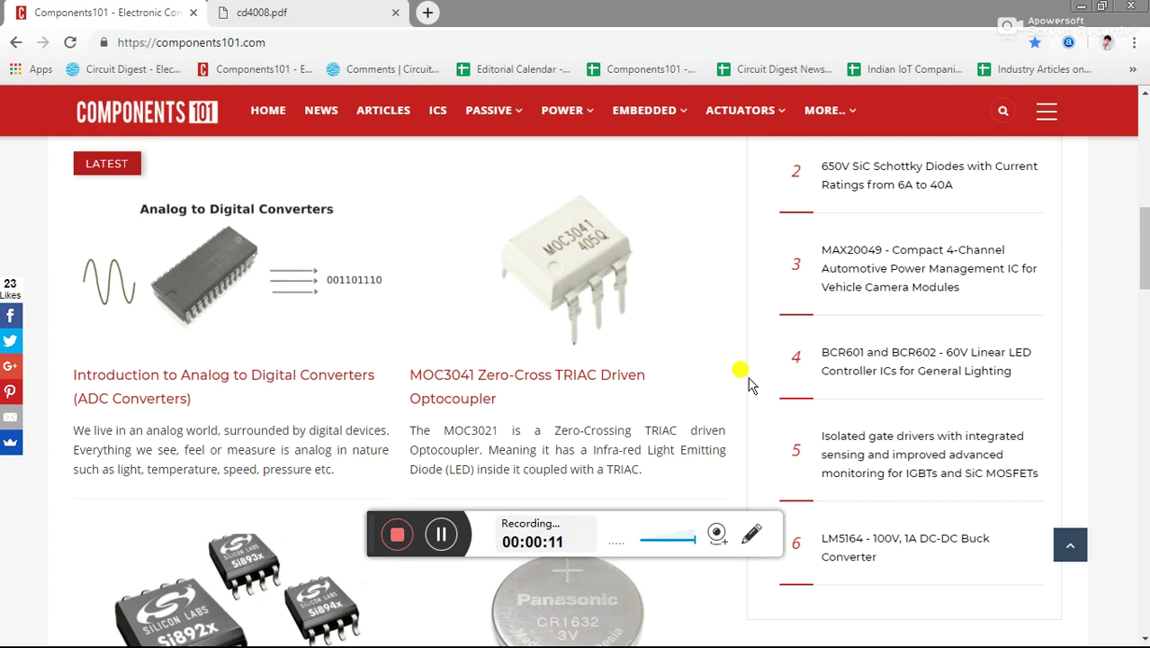
# - Open the cd4008.pdf CD4008BMS datasheet in Chrome, then switch to the captured pinout diagram
pyautogui.click(356, 12)
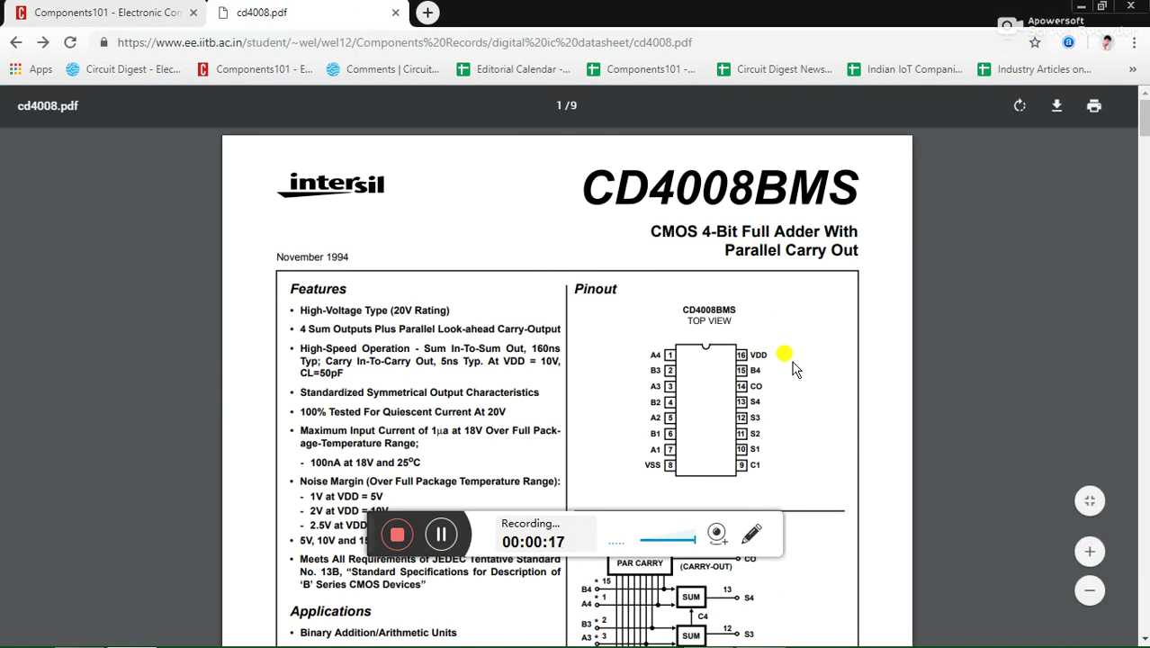
pyautogui.hotkey('alt', 'Tab')
pyautogui.hotkey('alt', 'Tab')
pyautogui.hotkey('alt', 'Tab')
pyautogui.hotkey('alt', 'Tab')
pyautogui.hotkey('alt', 'Tab')
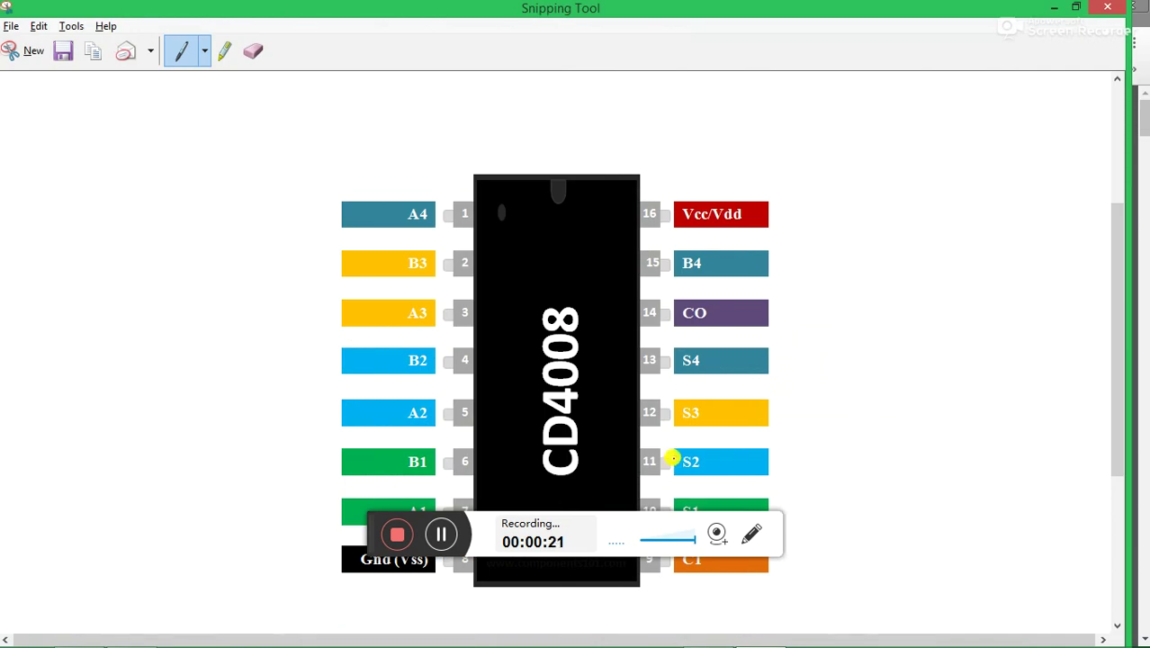
# - Review the colour-coded CD4008 pinout diagram in Snipping Tool, then return to the Proteus schematic
pyautogui.moveTo(373, 514); pyautogui.dragTo(155, 589)
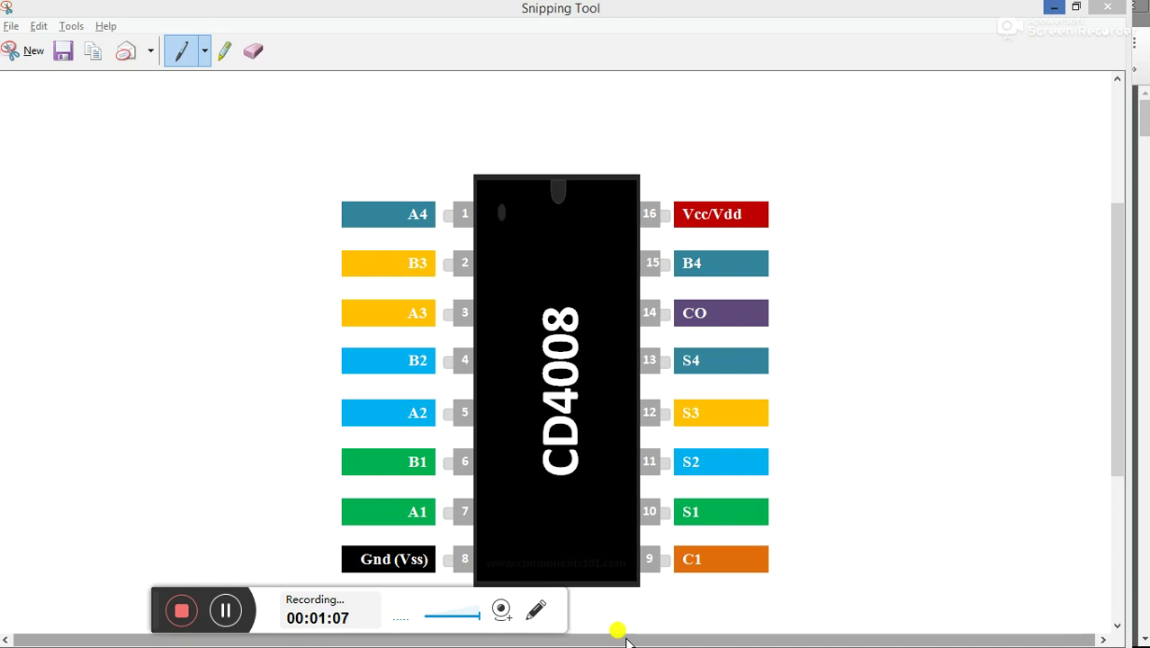
pyautogui.hotkey('alt', 'Tab')
pyautogui.hotkey('alt', 'Tab')
pyautogui.hotkey('alt', 'Tab')
pyautogui.hotkey('alt', 'Tab')
pyautogui.hotkey('alt', 'Tab')
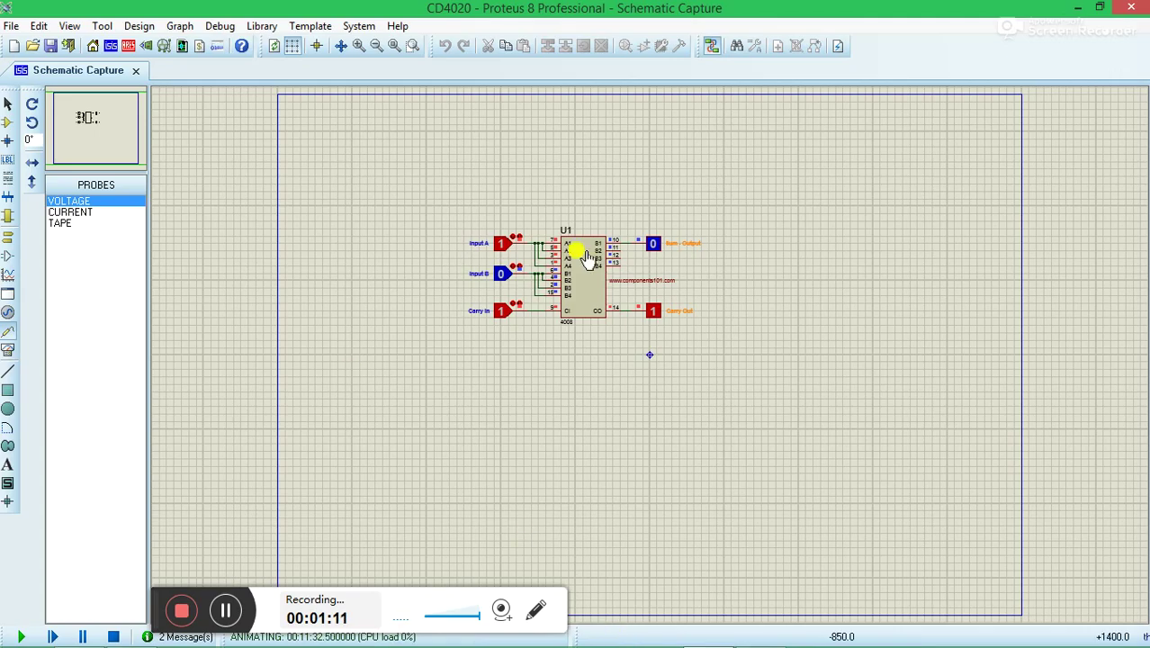
# - Zoom in to inspect the running 4008 adder's input and output probes, then stop the simulation
pyautogui.scroll(3, 585, 259)
pyautogui.scroll(-2, 672, 392)
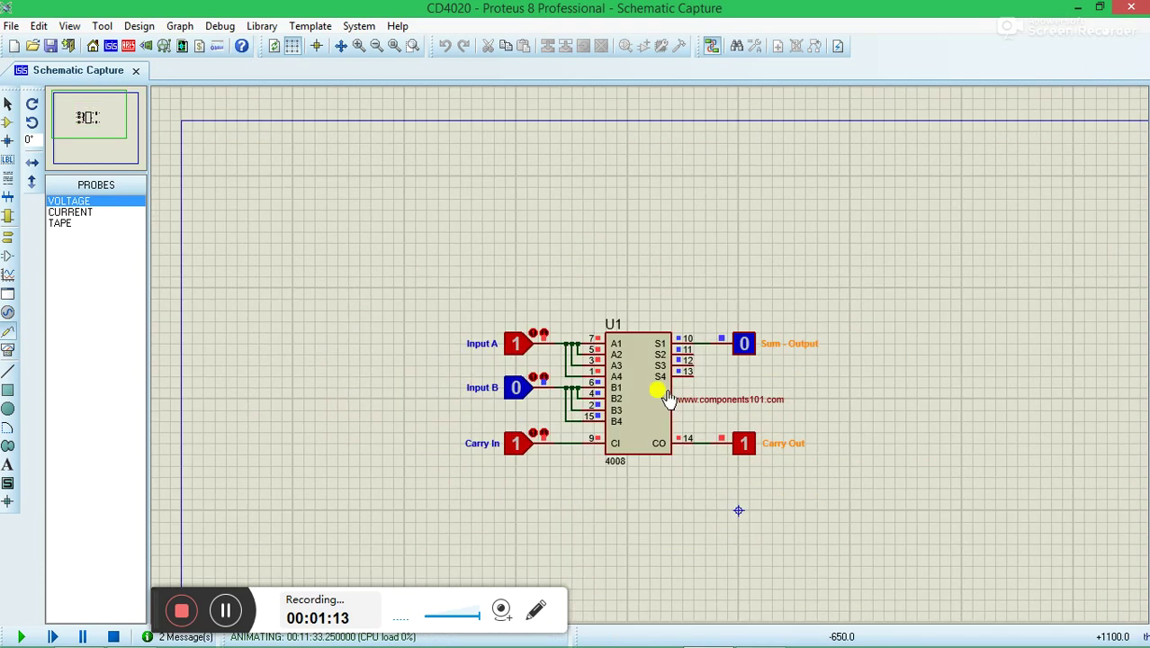
pyautogui.scroll(1, 668, 399)
pyautogui.scroll(1, 652, 365)
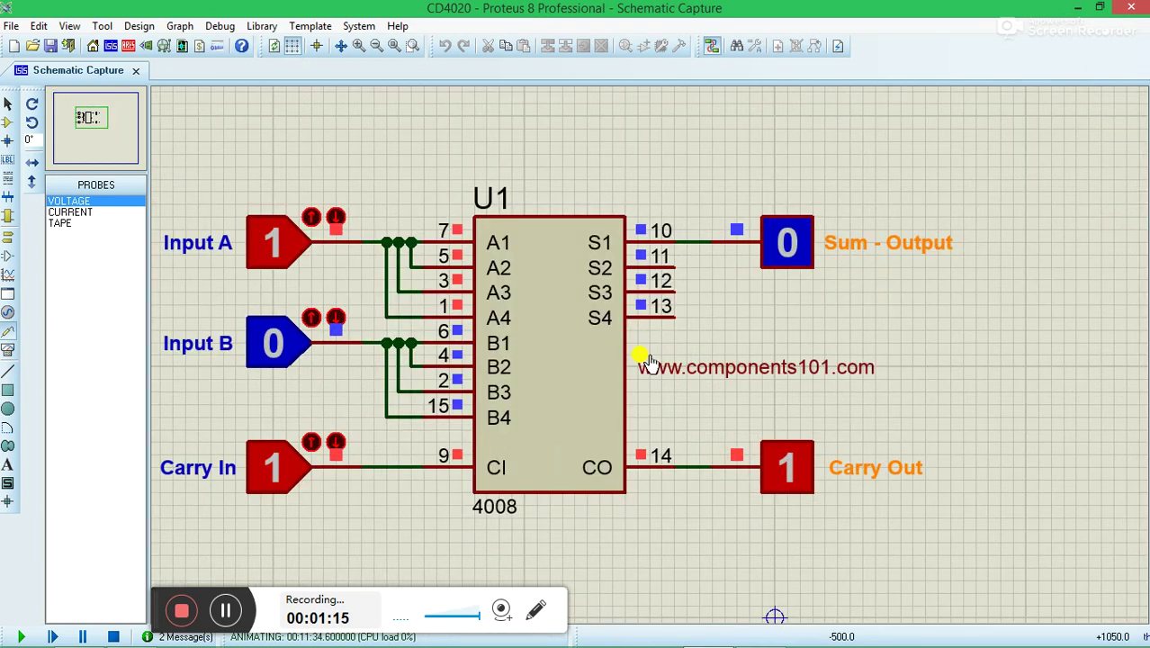
pyautogui.scroll(-1, 648, 362)
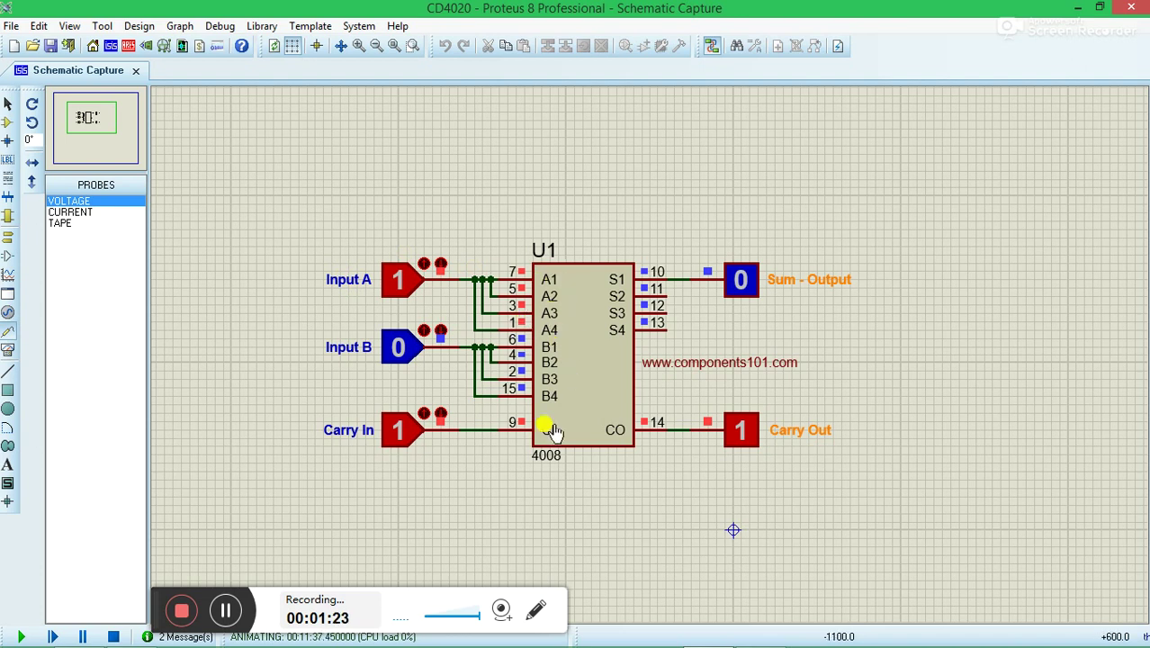
pyautogui.click(112, 637)
# - Delete the wires from Input A to pins A2, A3 and A4
pyautogui.scroll(2, 639, 355)
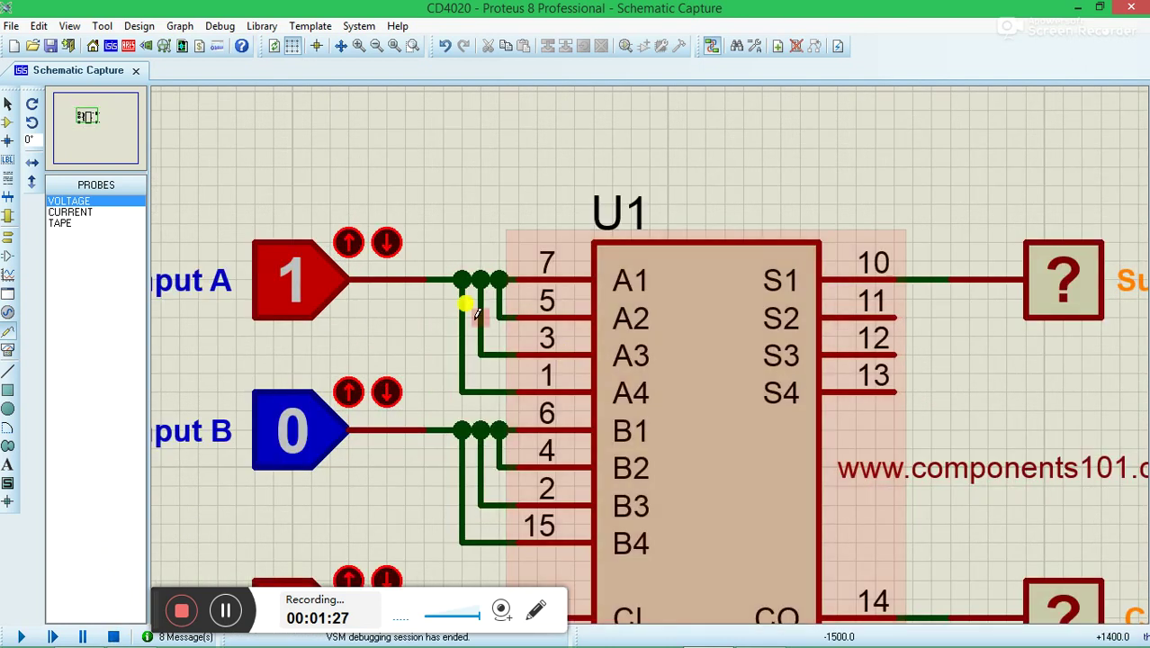
pyautogui.scroll(-1, 504, 306)
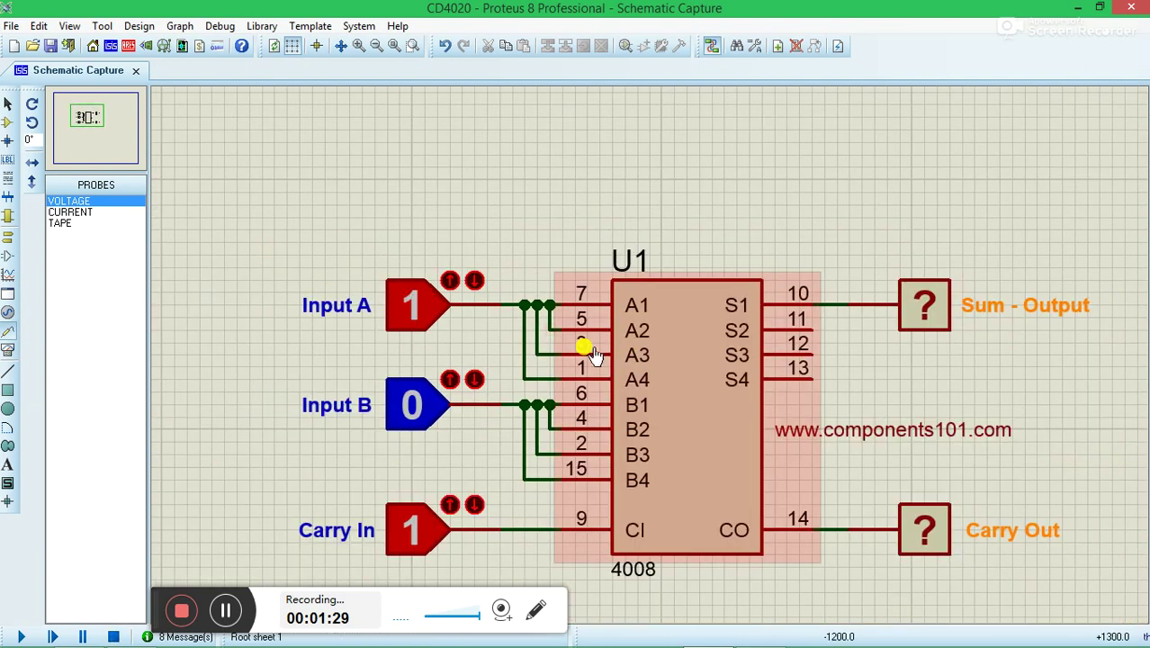
pyautogui.rightClick(549, 319)
pyautogui.rightClick(549, 319)
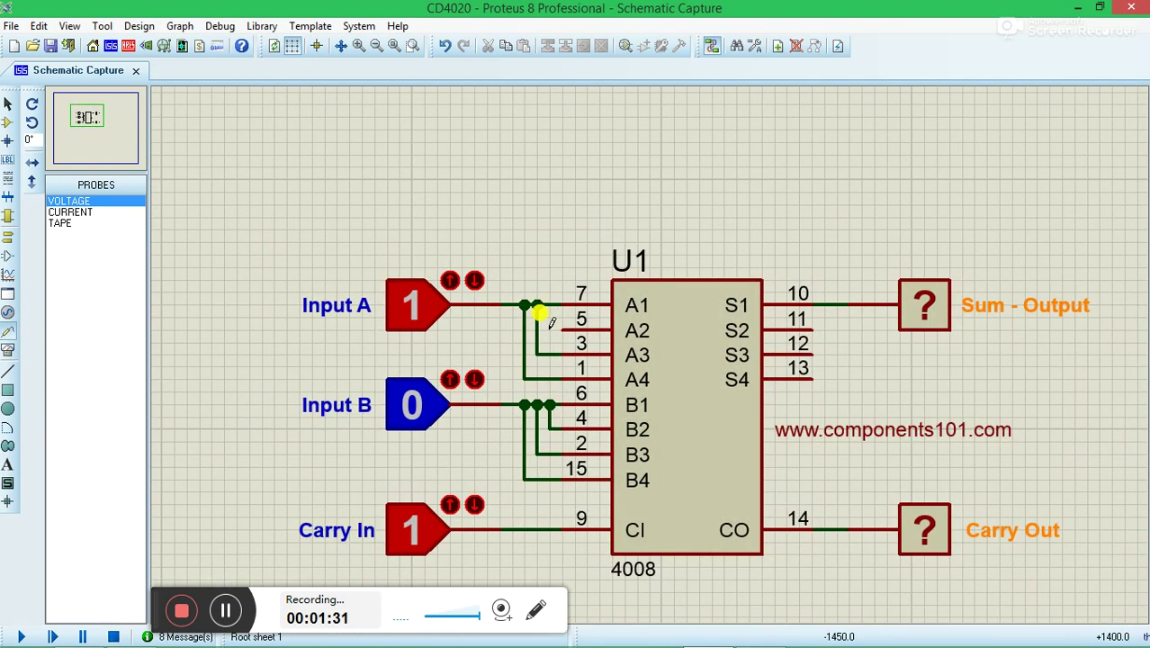
pyautogui.rightClick(537, 325)
pyautogui.rightClick(536, 325)
pyautogui.rightClick(524, 328)
pyautogui.rightClick(524, 329)
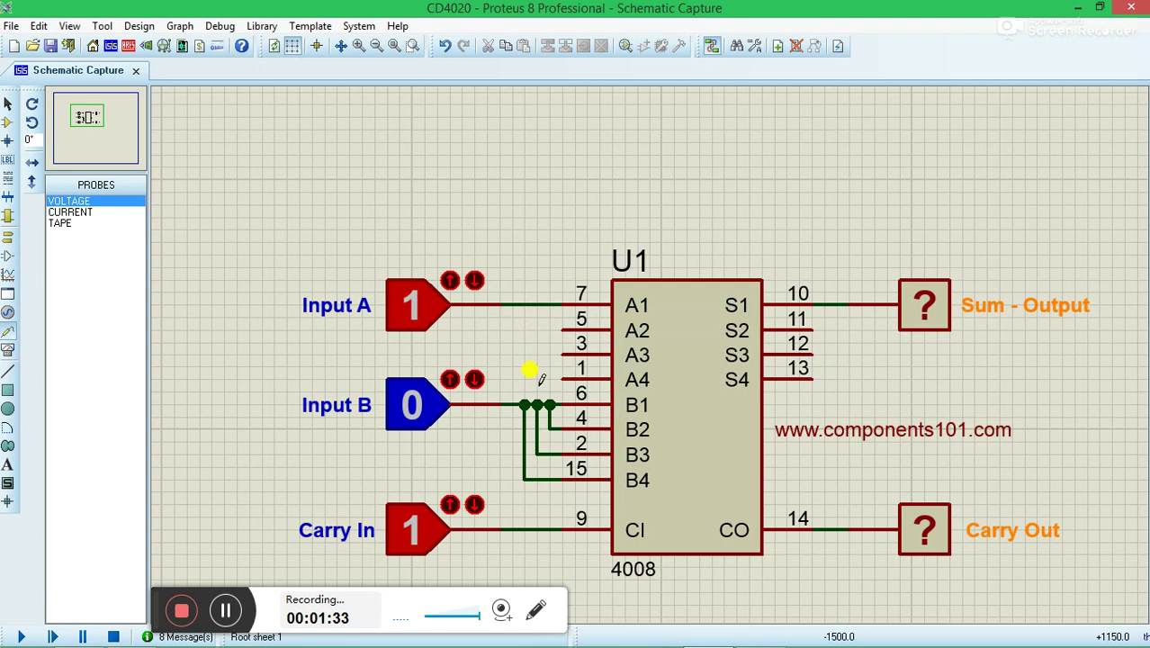
# - Delete the wires from Input B to pins B2, B3 and B4, and set Carry In to 0
pyautogui.rightClick(538, 409)
pyautogui.rightClick(538, 410)
pyautogui.rightClick(542, 412)
pyautogui.rightClick(540, 414)
pyautogui.rightClick(525, 423)
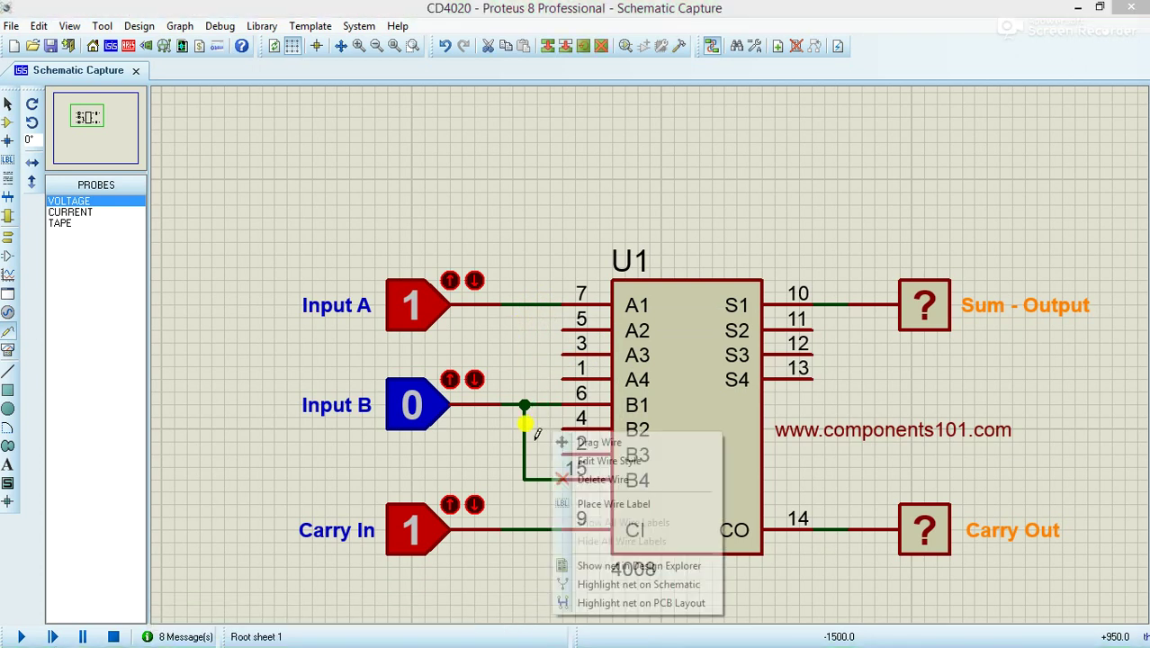
pyautogui.rightClick(524, 423)
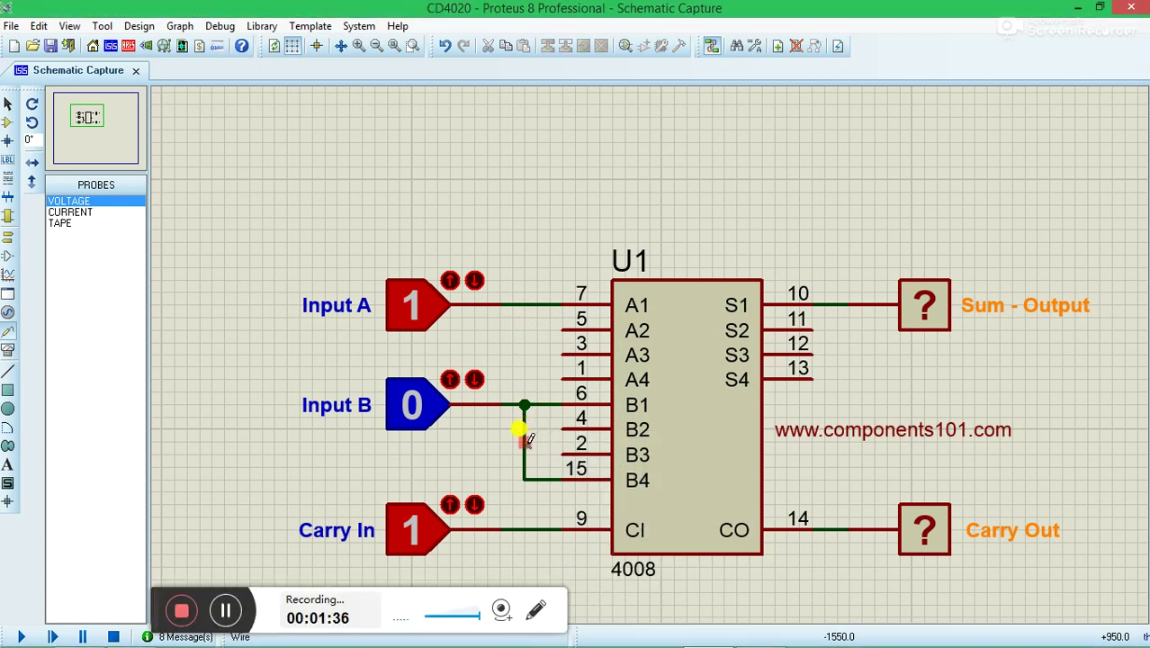
pyautogui.click(411, 526)
# - Set Input A to 0, run the simulation, and toggle A and B through combinations, ending at both 1
pyautogui.click(398, 314)
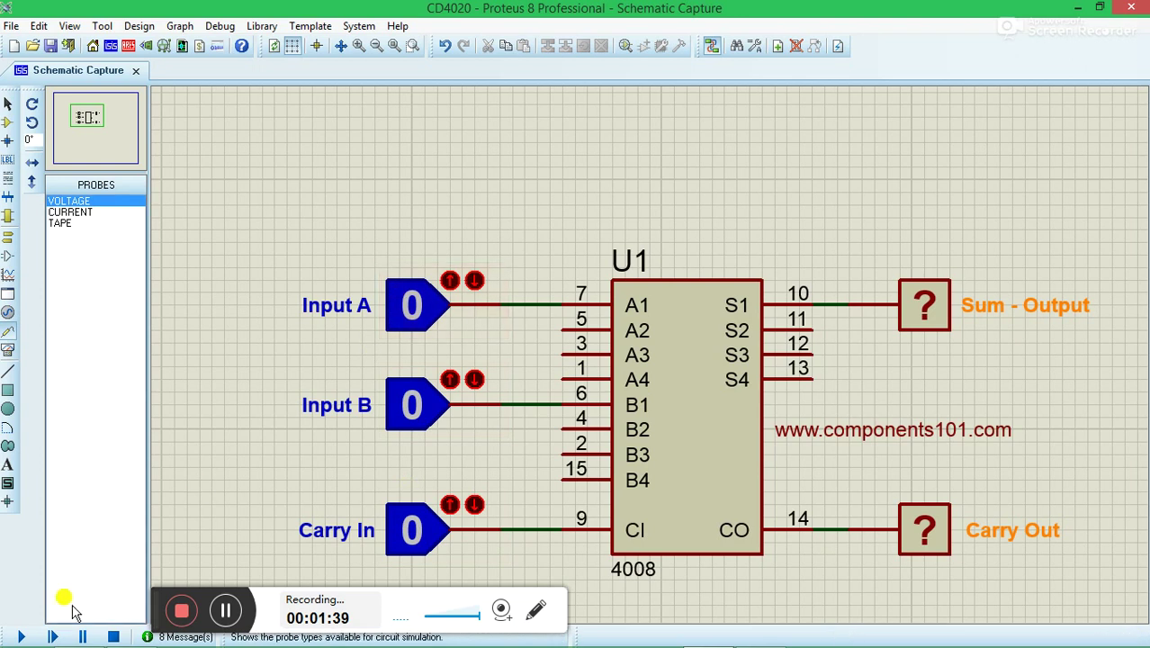
pyautogui.click(22, 637)
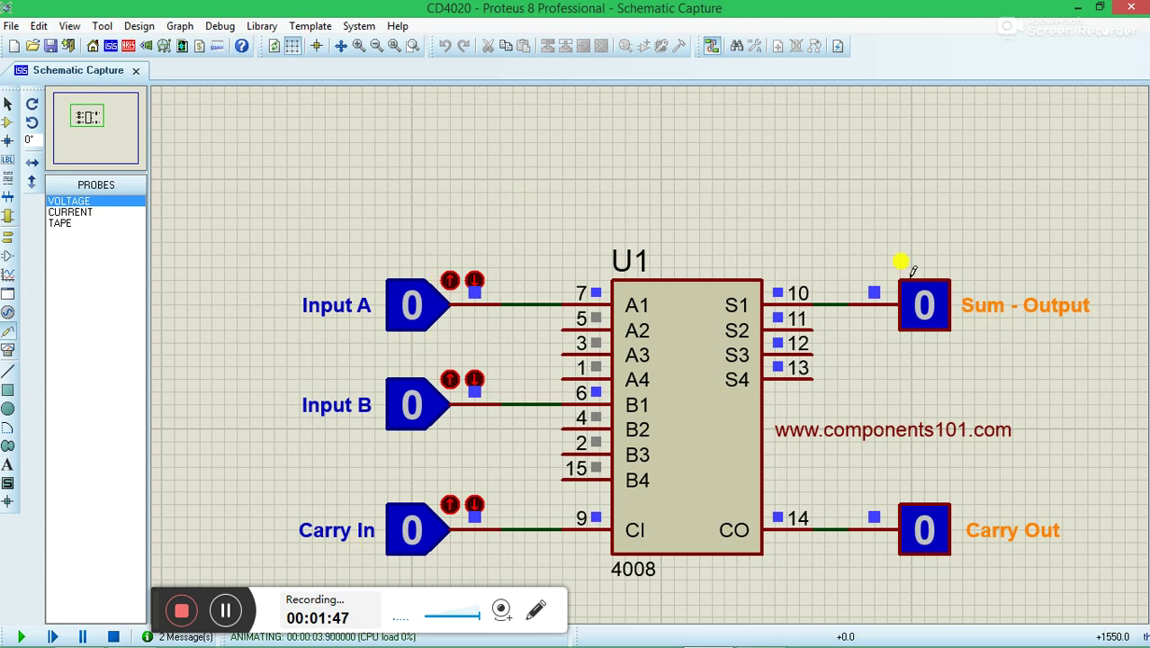
pyautogui.click(403, 320)
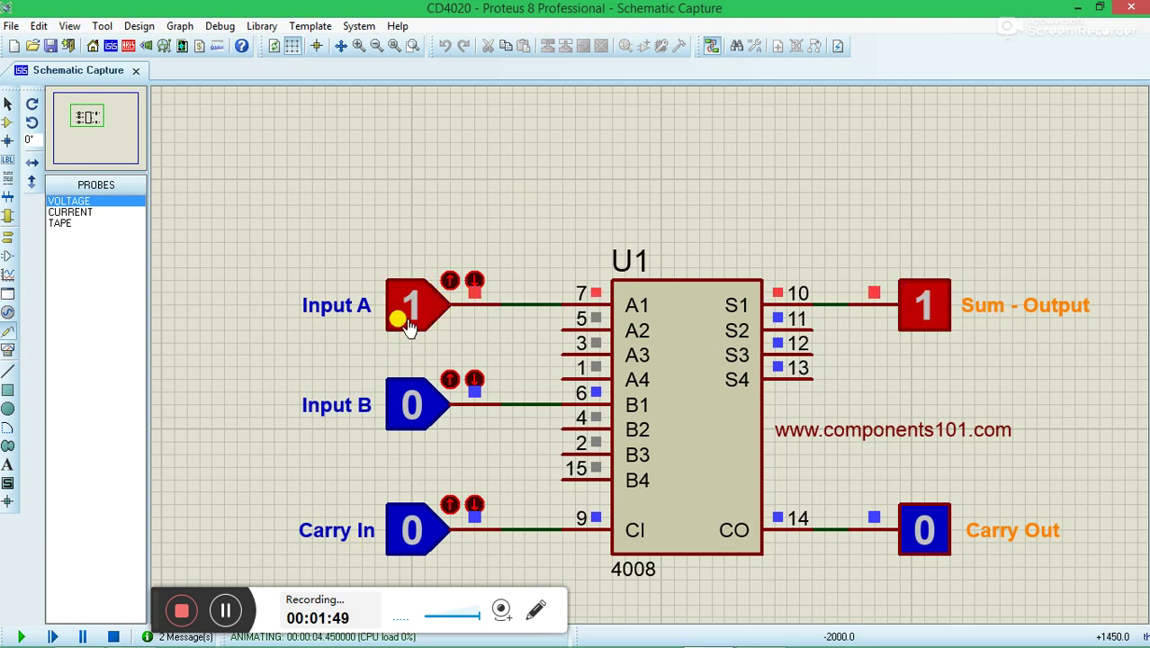
pyautogui.click(407, 418)
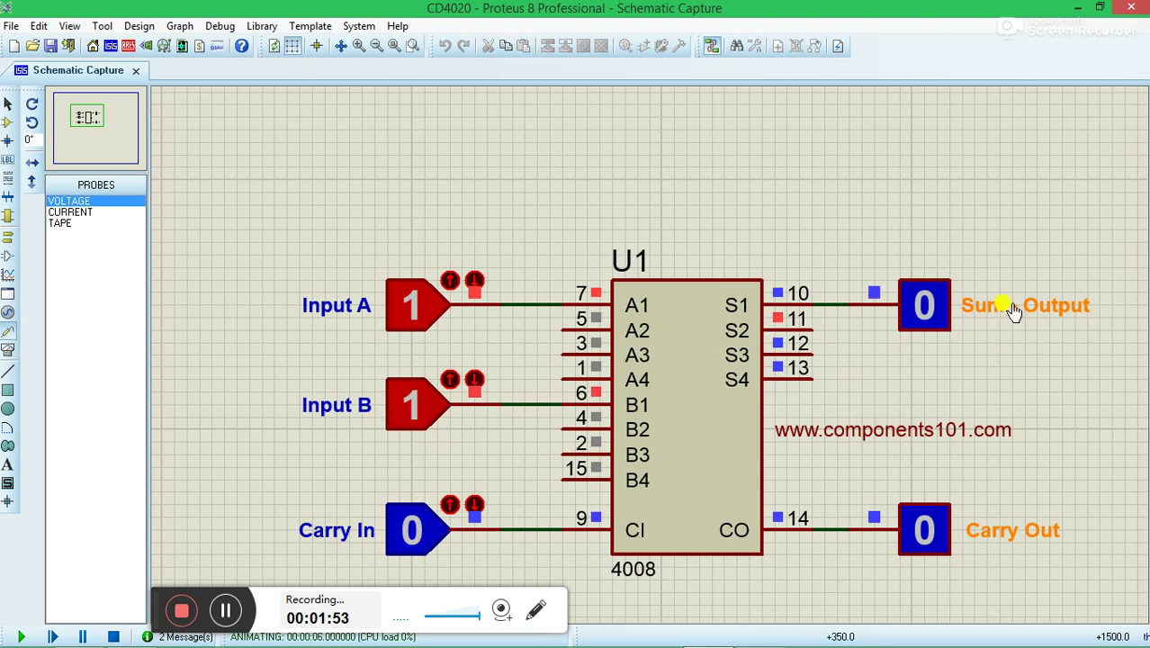
pyautogui.click(449, 314)
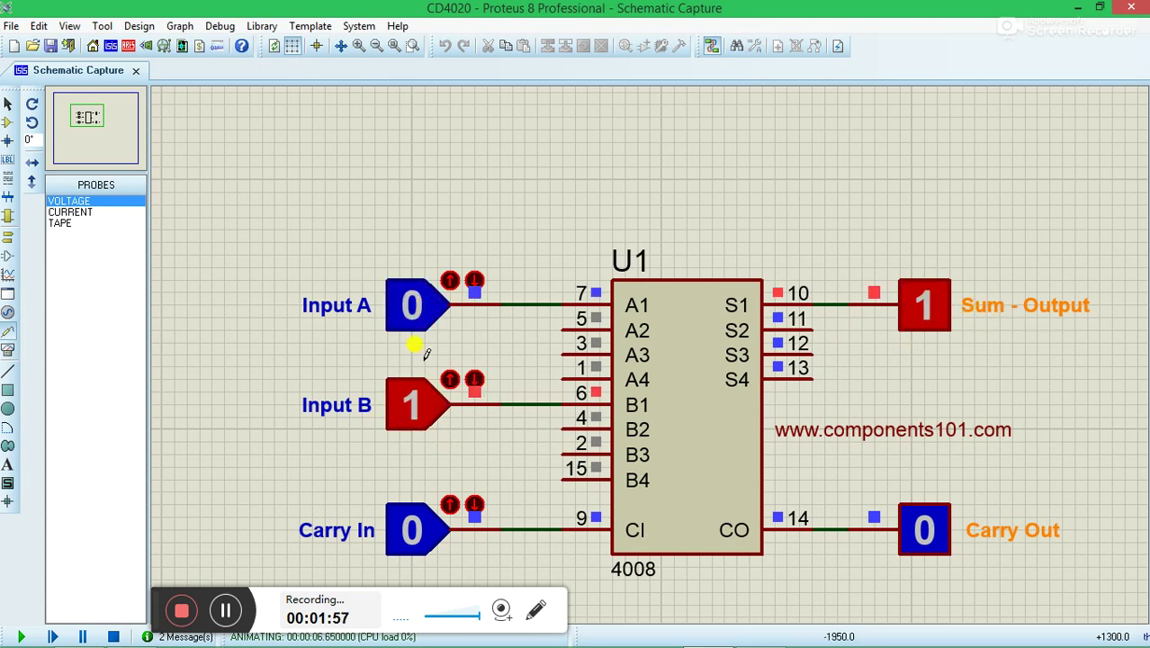
pyautogui.click(412, 304)
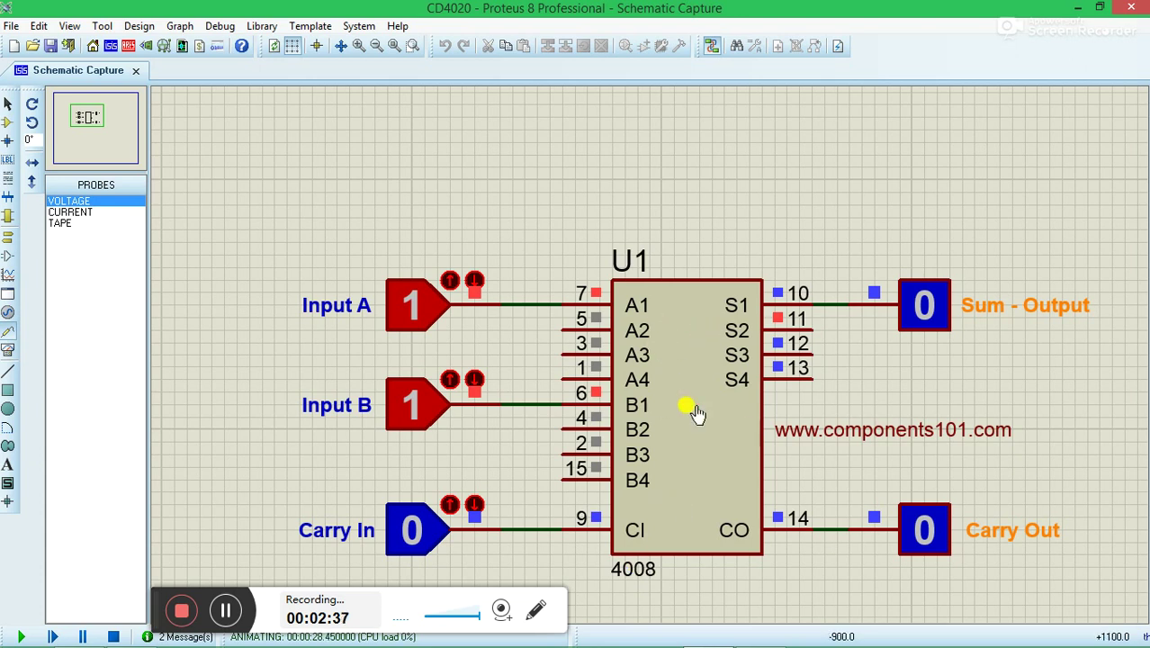
# - Stop the simulation and rewire pins A2–A4 to Input A and B2–B4 to Input B
pyautogui.click(113, 637)
pyautogui.click(561, 329)
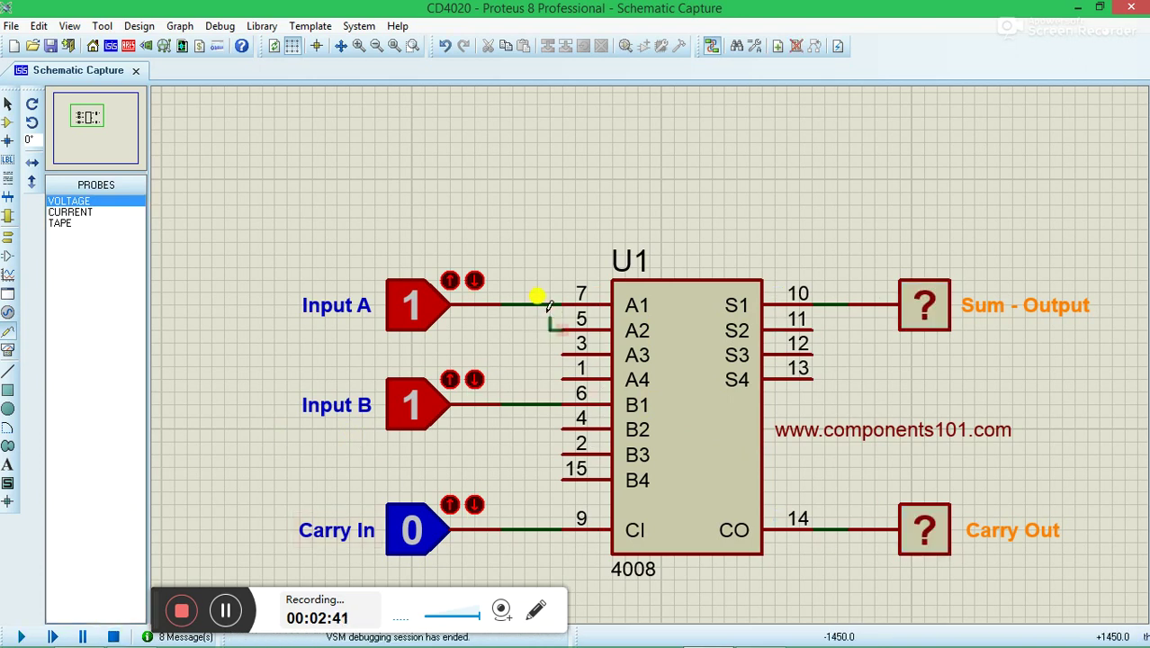
pyautogui.click(550, 306)
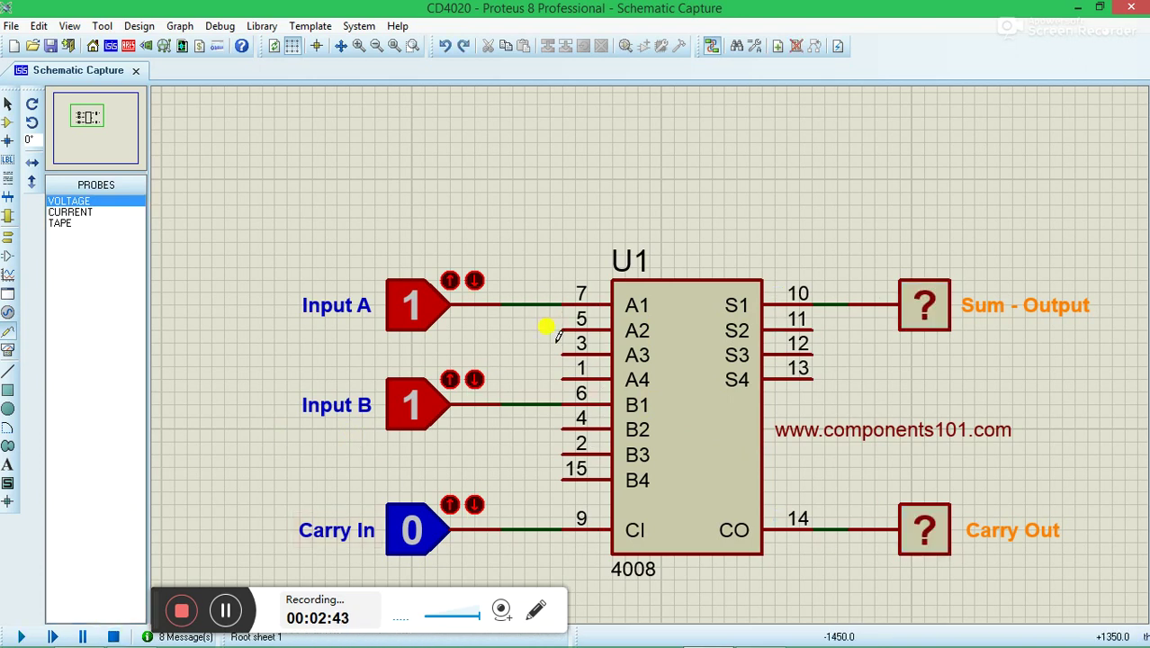
pyautogui.hotkey('ctrl', 'y')
pyautogui.hotkey('ctrl', 'y')
pyautogui.hotkey('ctrl', 'y')
pyautogui.hotkey('ctrl', 'y')
pyautogui.hotkey('ctrl', 'y')
pyautogui.hotkey('ctrl', 'y')
pyautogui.hotkey('ctrl', 'y')
pyautogui.hotkey('ctrl', 'y')
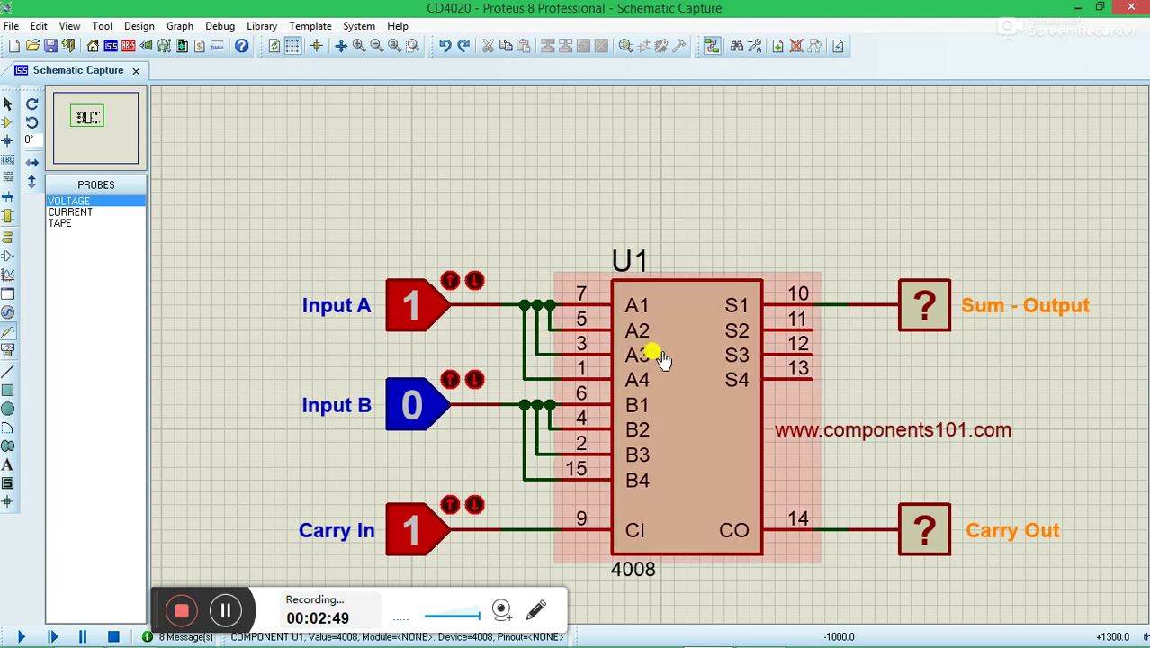
# - Reset Carry In and Input A to 0, then bring up the CD4008 datasheet in Chrome
pyautogui.click(418, 529)
pyautogui.click(420, 307)
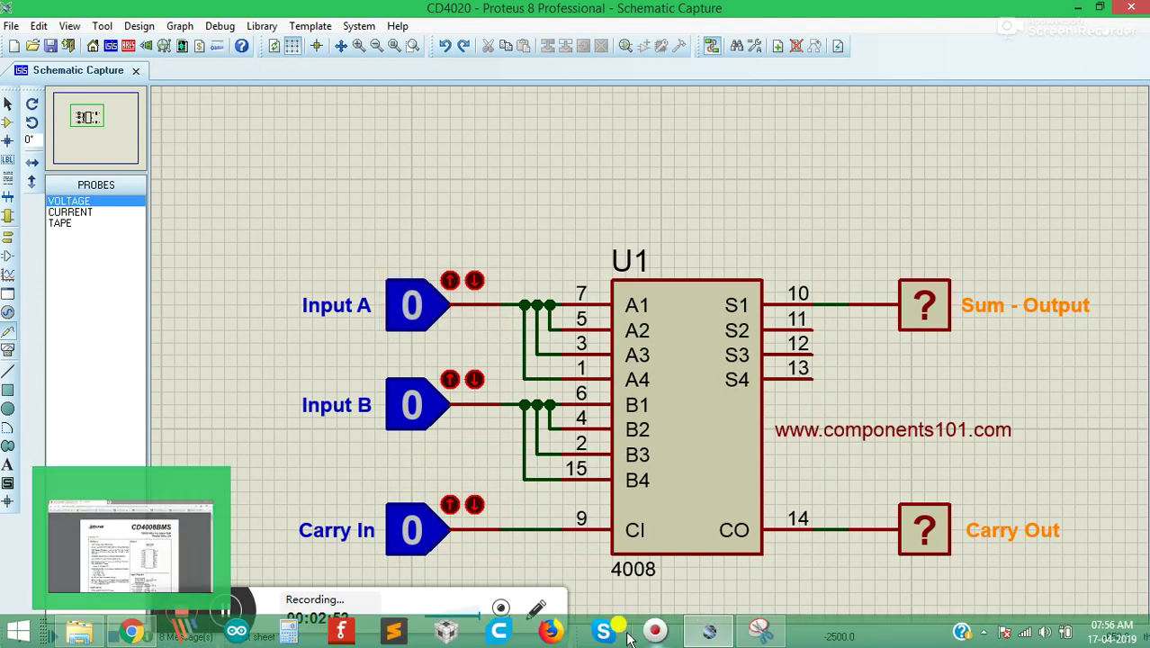
pyautogui.click(140, 637)
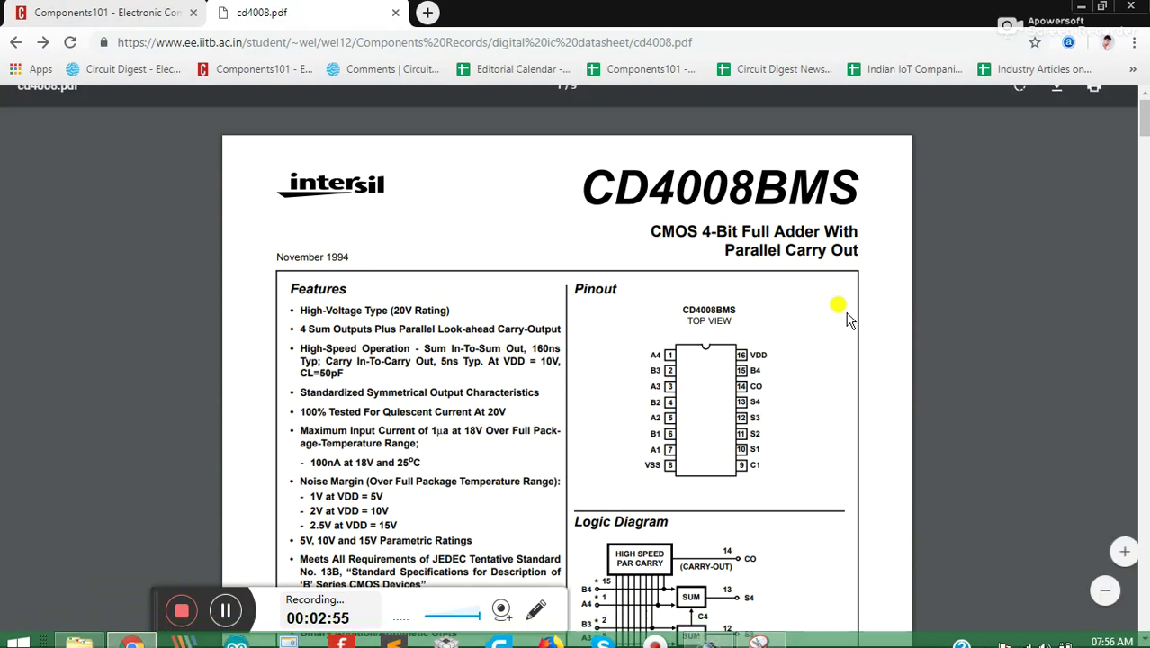
# - Scroll the cd4008.pdf to the full-adder truth table listing Ai, Bi, Ci, Co and SUM, and enlarge it
pyautogui.scroll(-5, 847, 315)
pyautogui.scroll(-3, 848, 322)
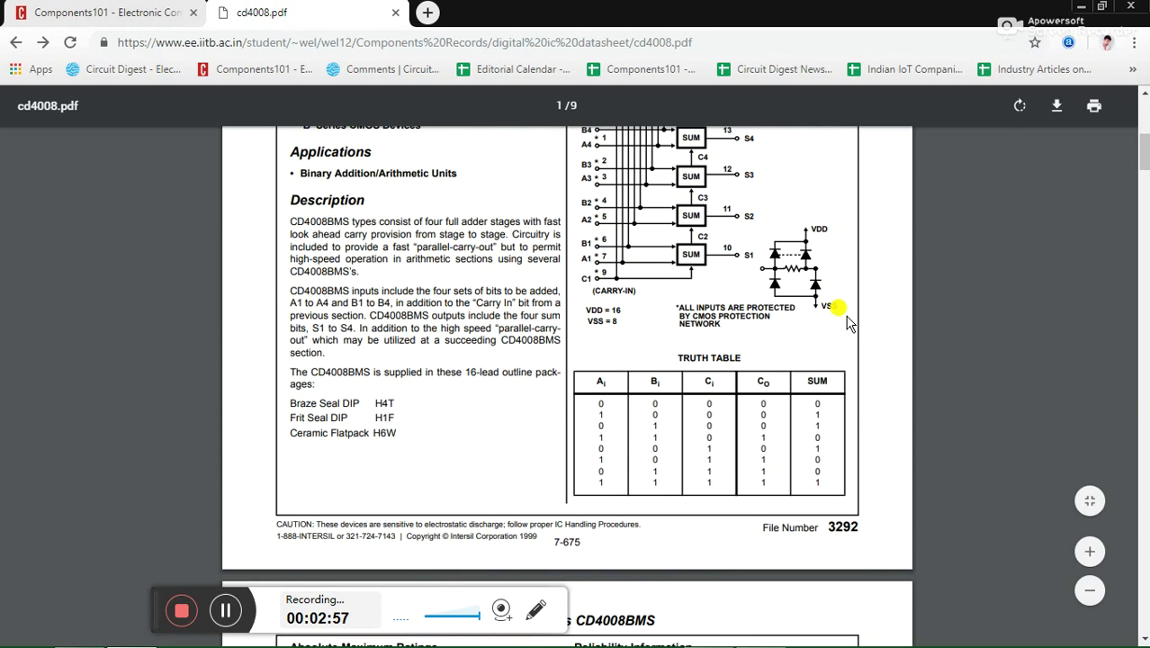
pyautogui.keyDown('ctrl'); pyautogui.scroll(1, 817, 317); pyautogui.keyUp('ctrl')
pyautogui.keyDown('ctrl'); pyautogui.scroll(1, 817, 316); pyautogui.keyUp('ctrl')
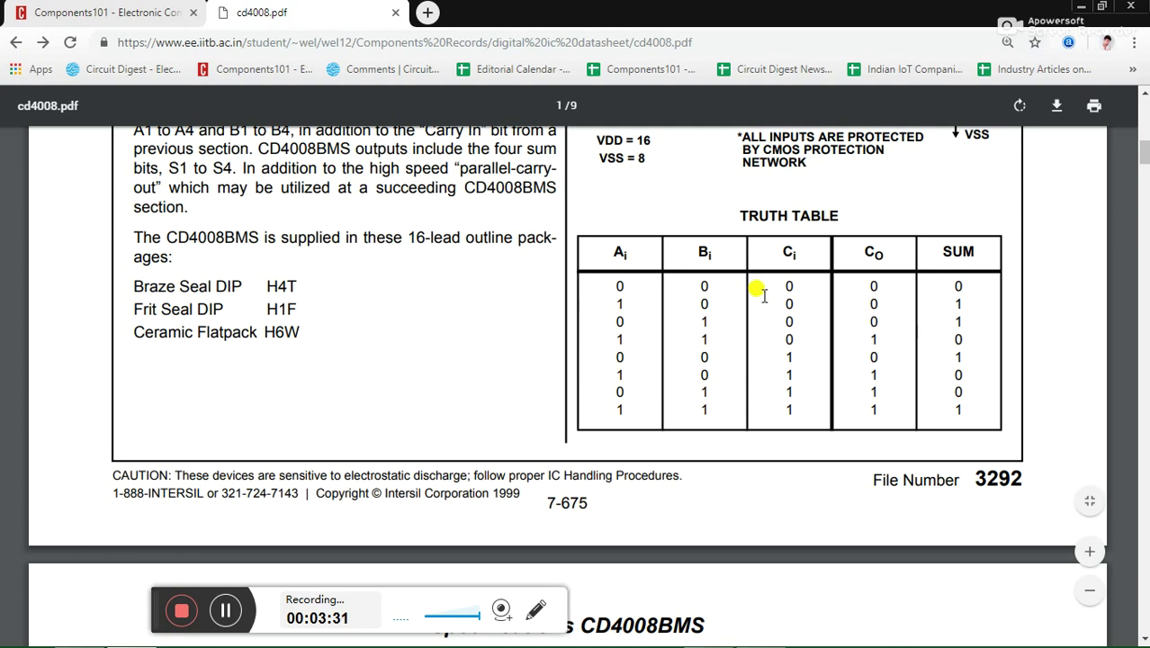
# - Simulate with only Carry In at 1, getting Sum 1 and Carry Out 0, then compare with the truth table
pyautogui.click(710, 637)
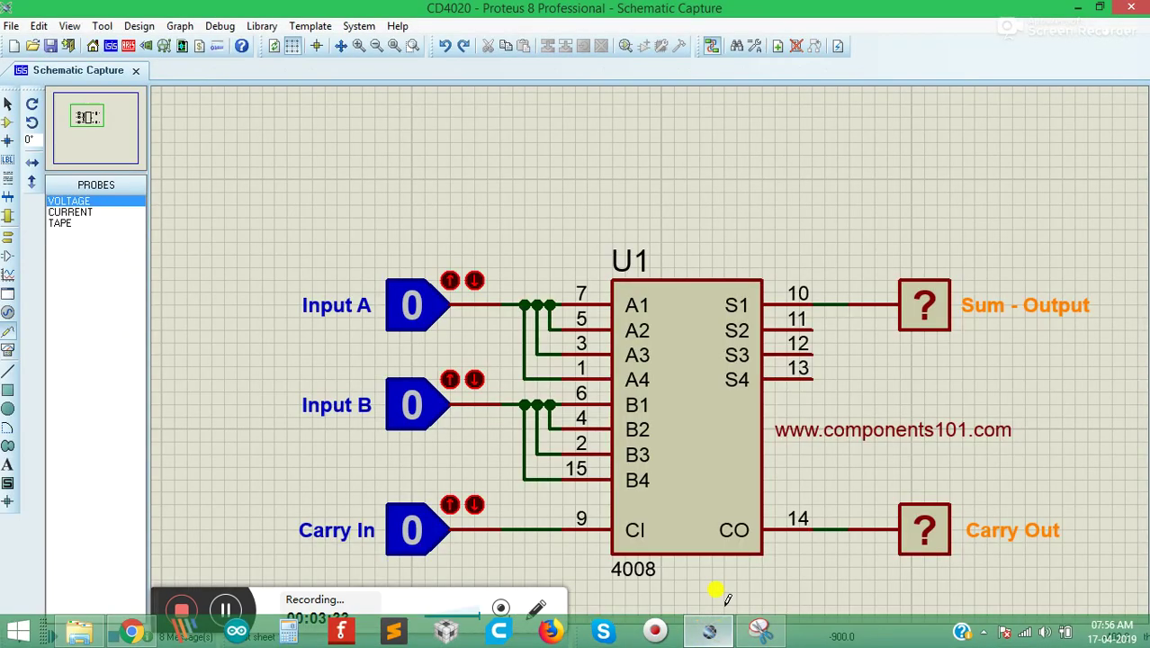
pyautogui.click(20, 636)
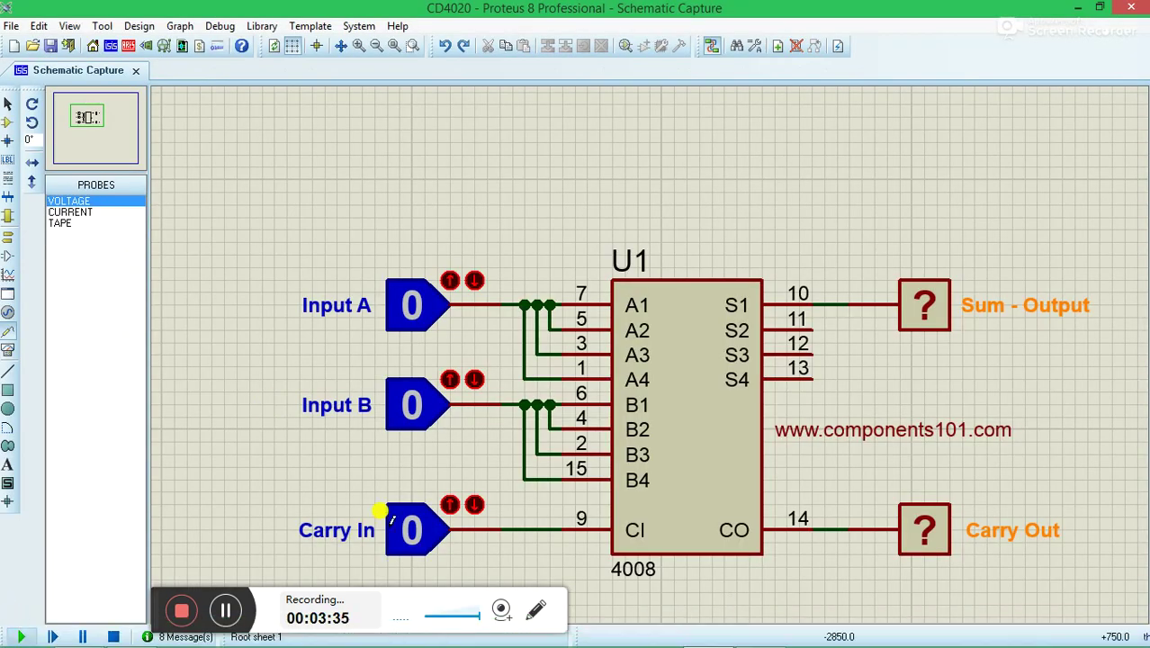
pyautogui.click(414, 530)
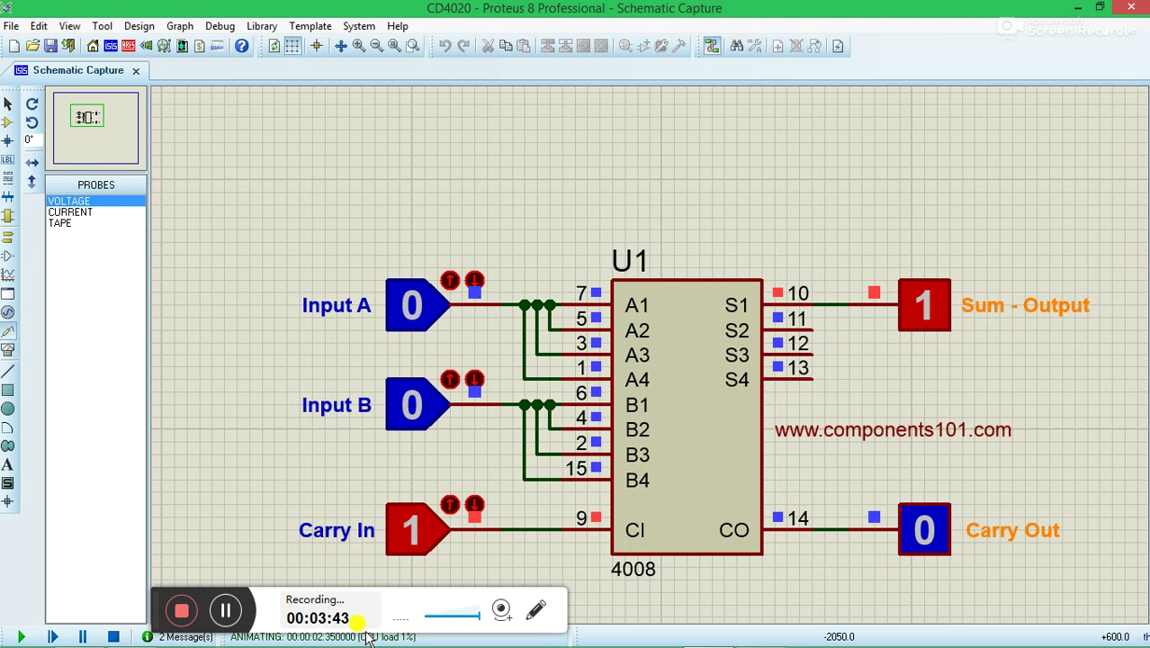
pyautogui.click(133, 634)
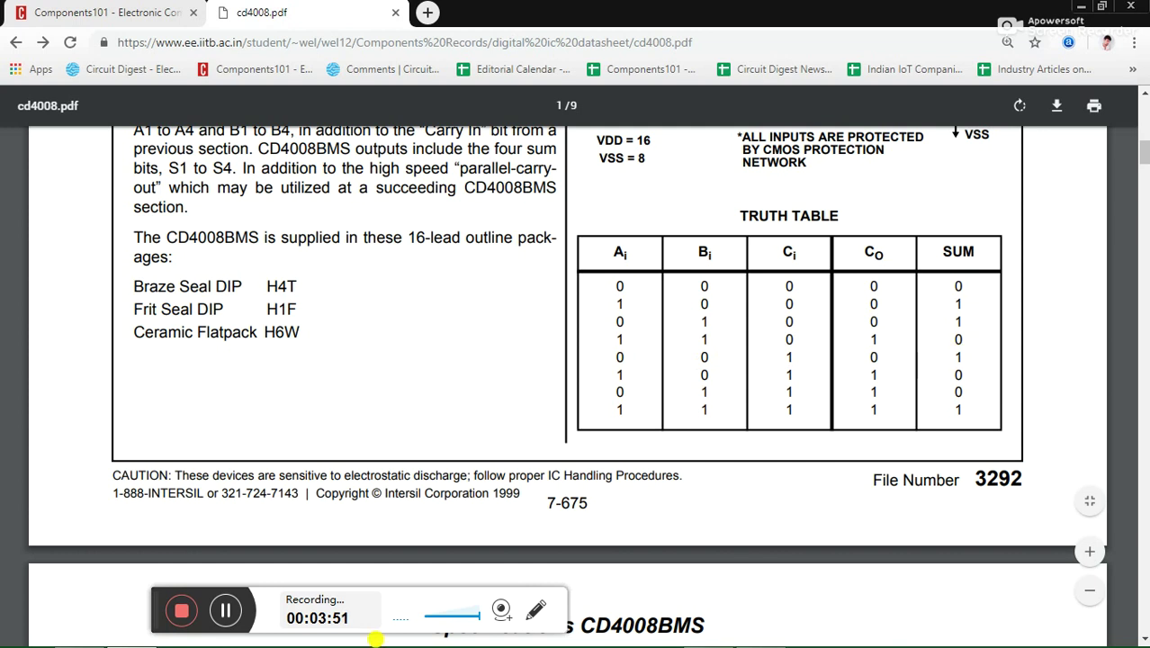
# - Step Inputs A and B through the truth-table rows with Carry In at 1, finishing at Sum 1, Carry Out 1
pyautogui.click(706, 628)
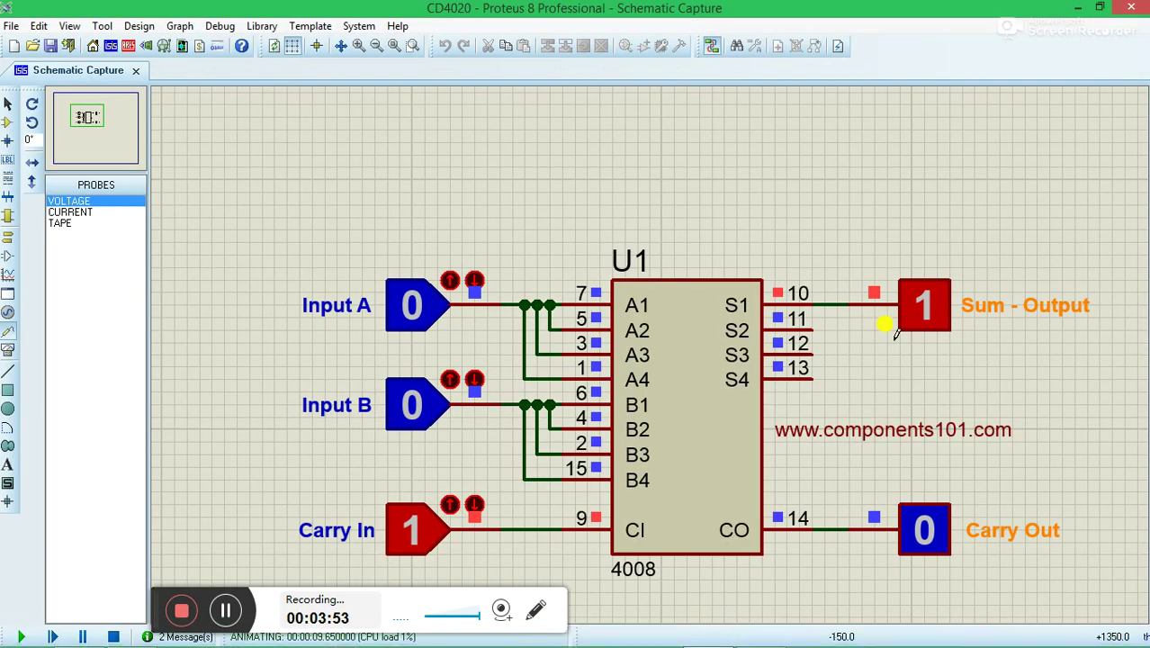
pyautogui.click(405, 302)
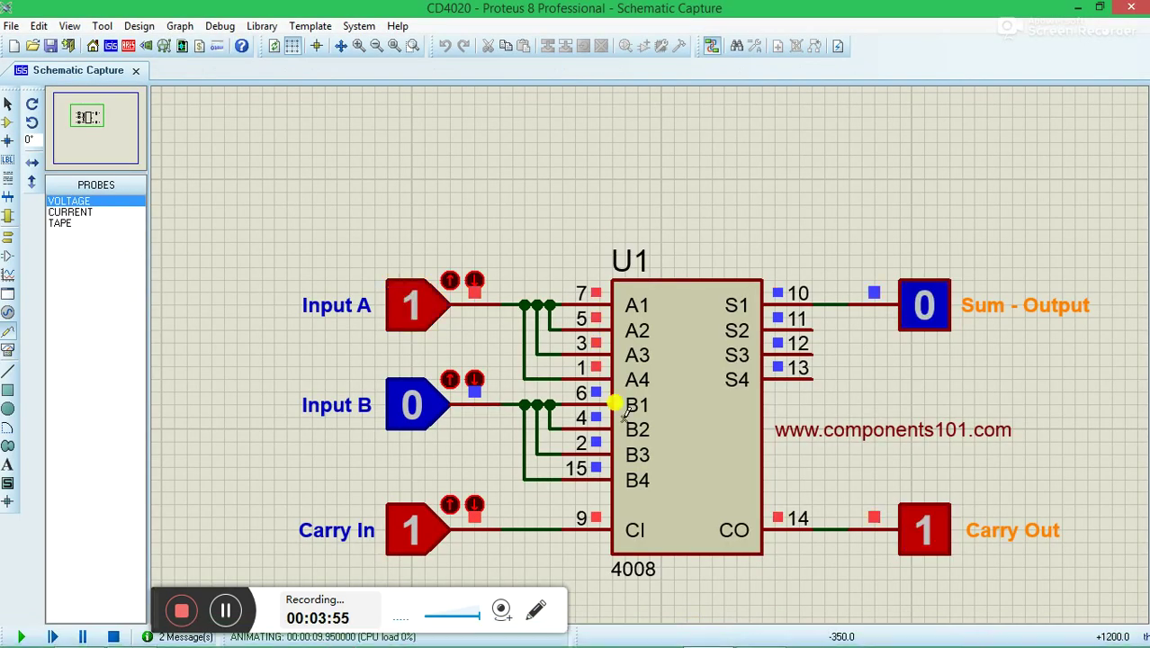
pyautogui.click(410, 404)
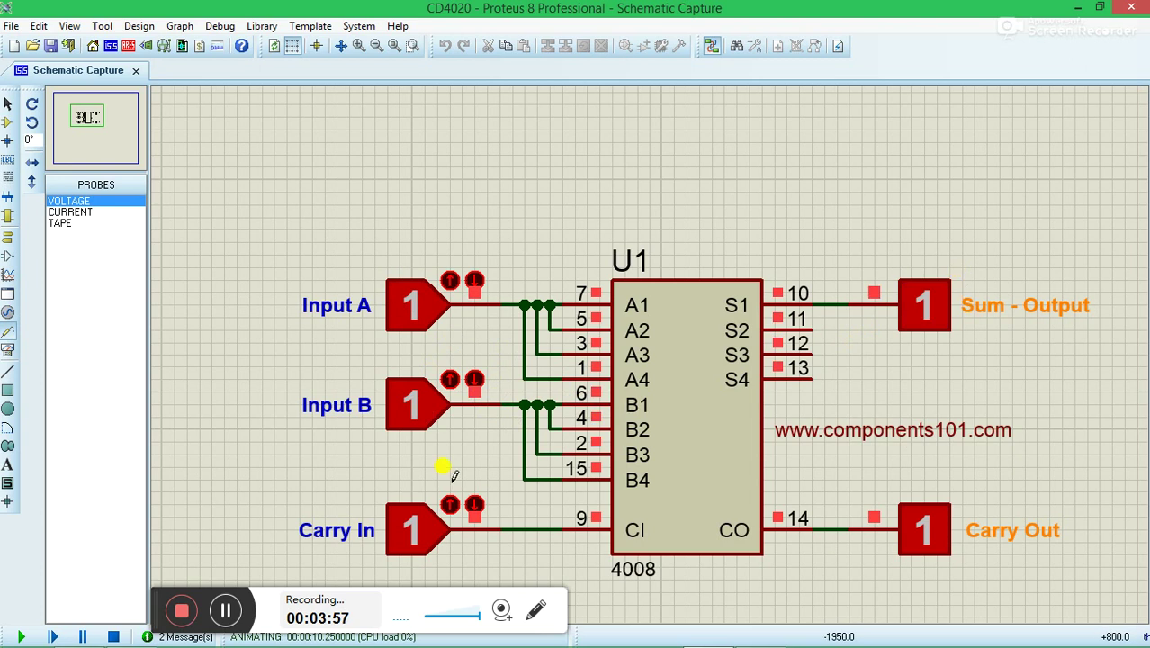
pyautogui.click(404, 413)
pyautogui.click(421, 311)
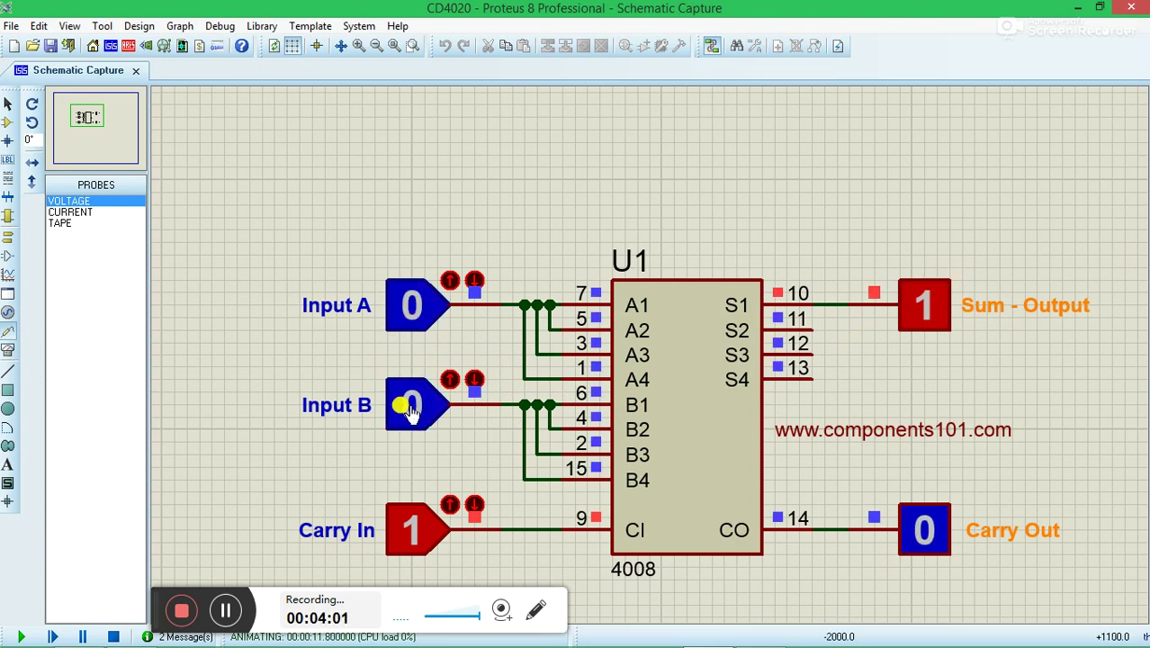
pyautogui.click(405, 407)
pyautogui.click(417, 312)
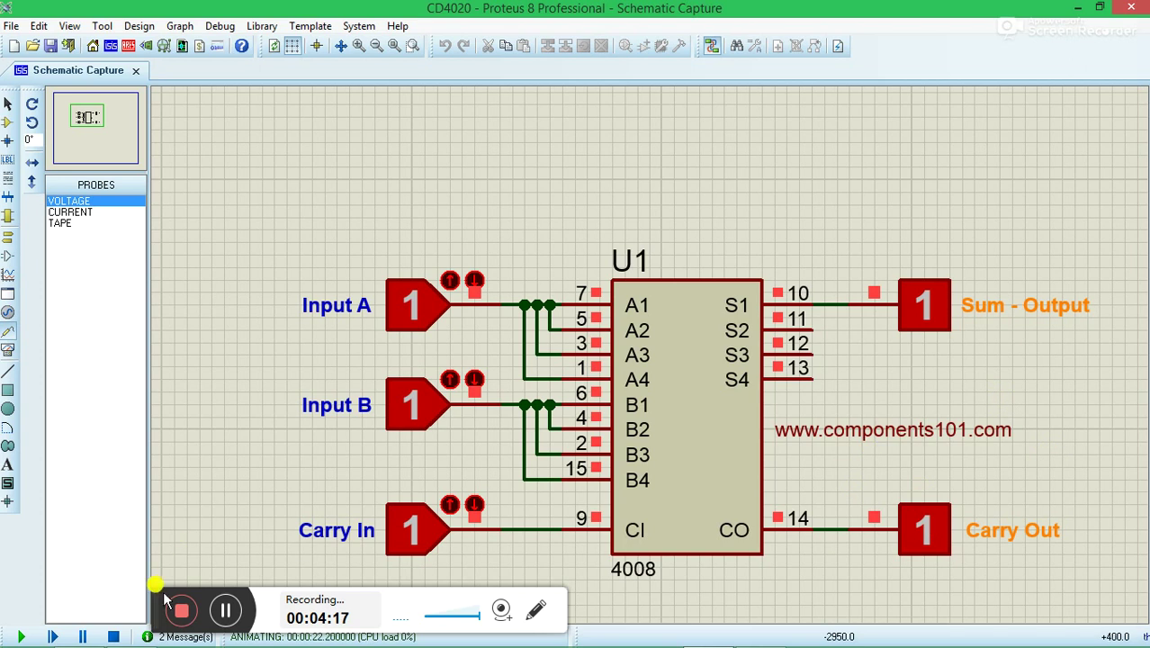
pyautogui.moveTo(164, 601); pyautogui.dragTo(322, 164)
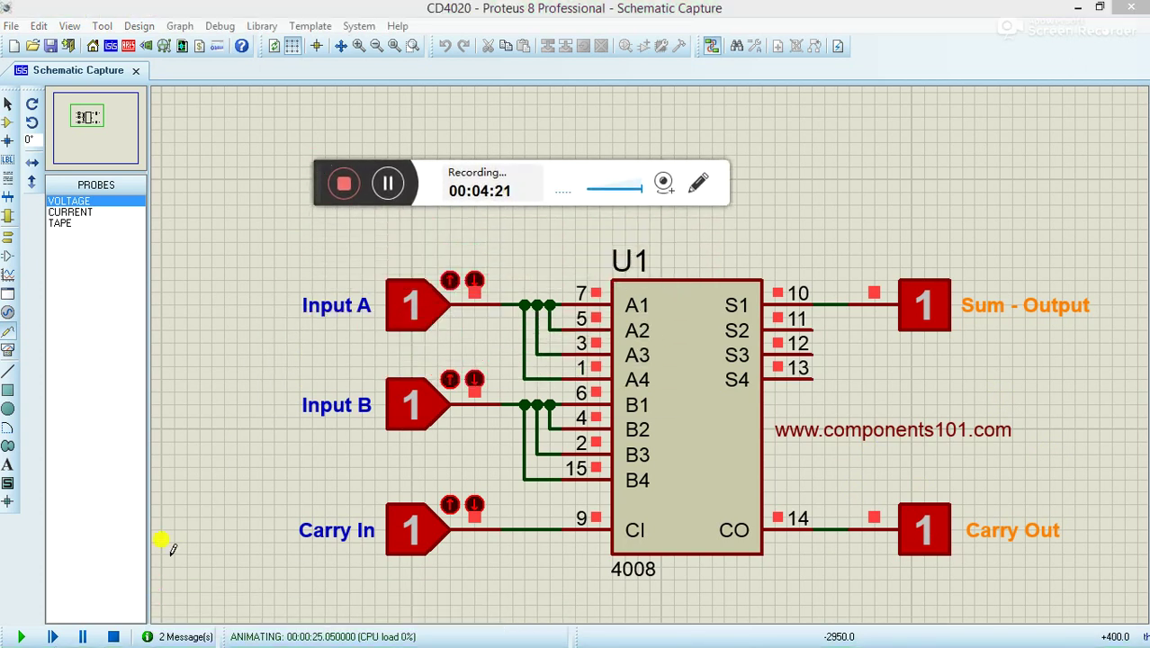